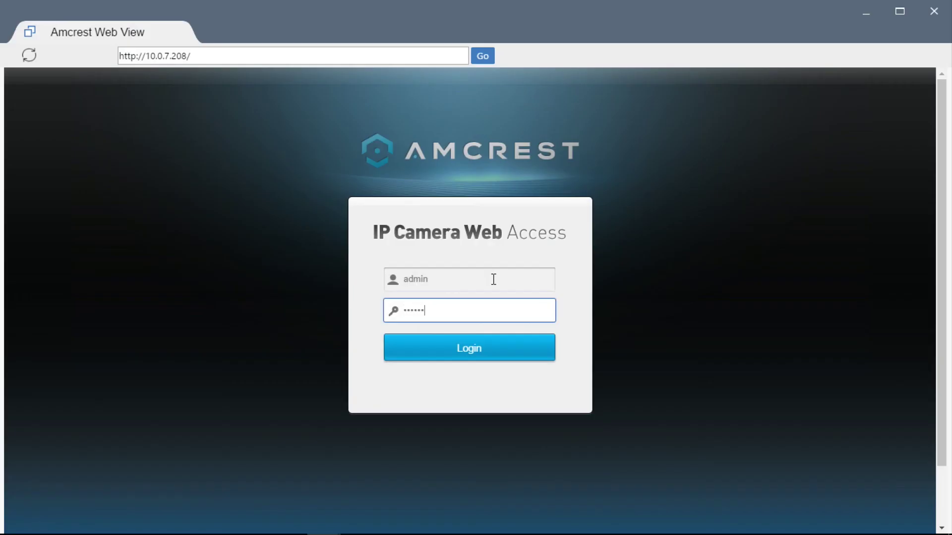
Submit four wrong admin passwords, dismissing each invalid-password warning, until the account locks
{"action": "key", "text": "Return"}
{"action": "left_click", "coordinate": [476, 307]}
{"action": "double_click", "coordinate": [499, 305]}
{"action": "key", "text": "Return"}
{"action": "left_click", "coordinate": [500, 310]}
{"action": "double_click", "coordinate": [499, 307]}
{"action": "key", "text": "Return"}
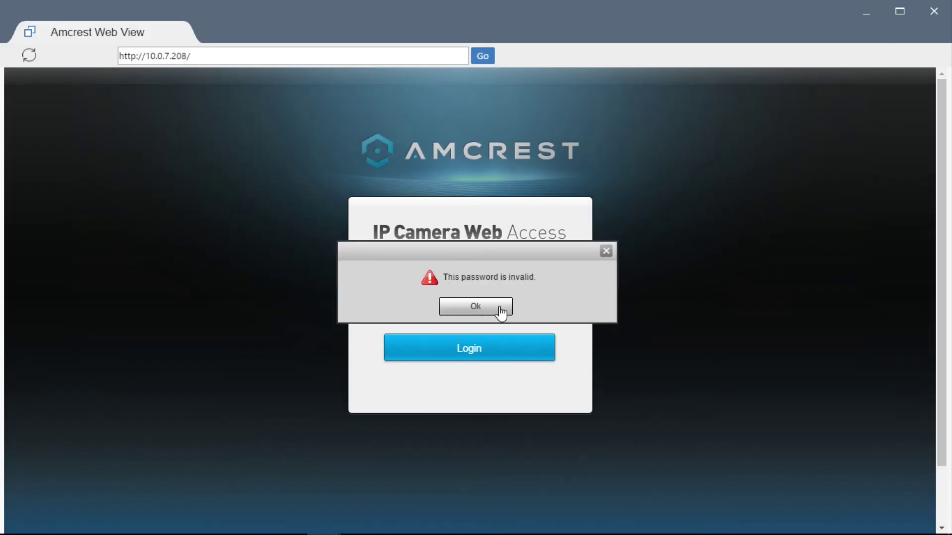
{"action": "left_click", "coordinate": [501, 311]}
{"action": "double_click", "coordinate": [501, 309]}
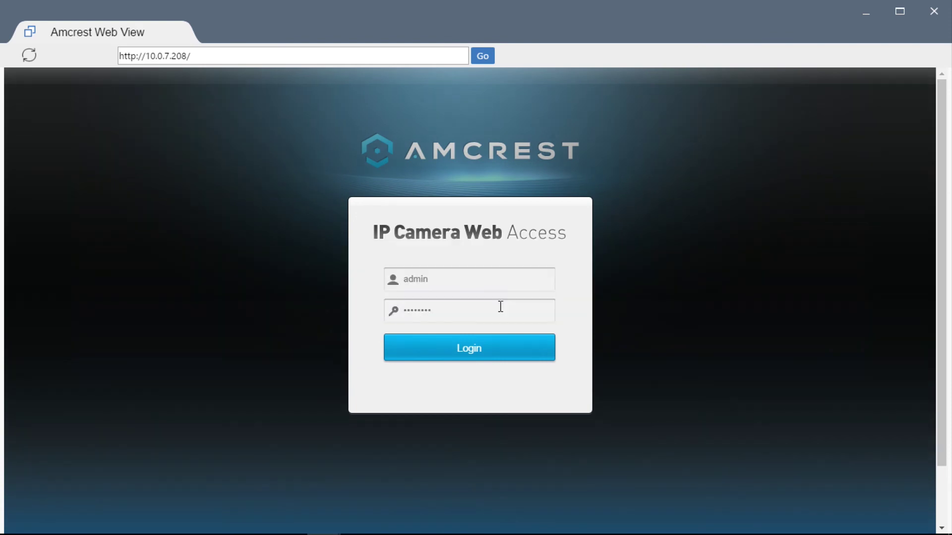
{"action": "key", "text": "Return"}
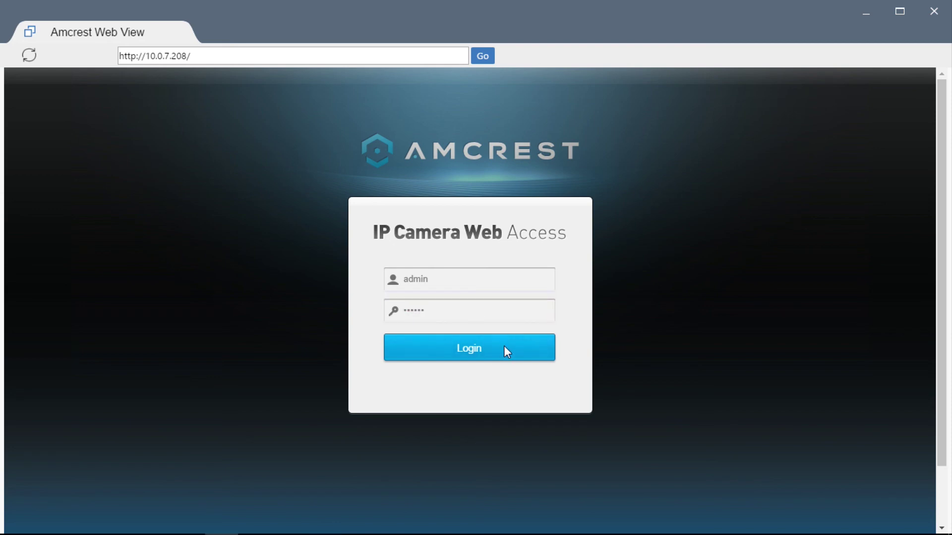
Submit the admin login again with the re-entered password
{"action": "left_click", "coordinate": [503, 346]}
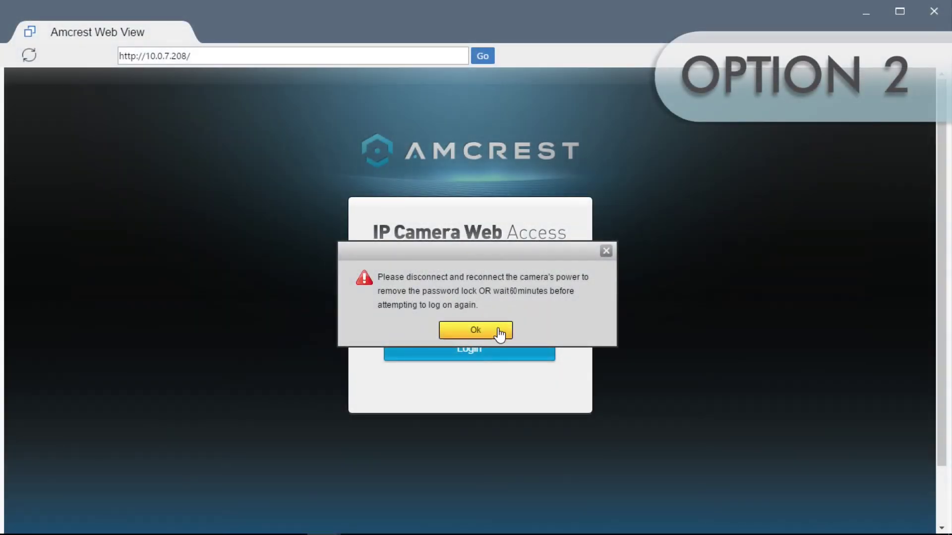
Dismiss the account-lock warning popup with Ok
{"action": "left_click", "coordinate": [500, 333]}
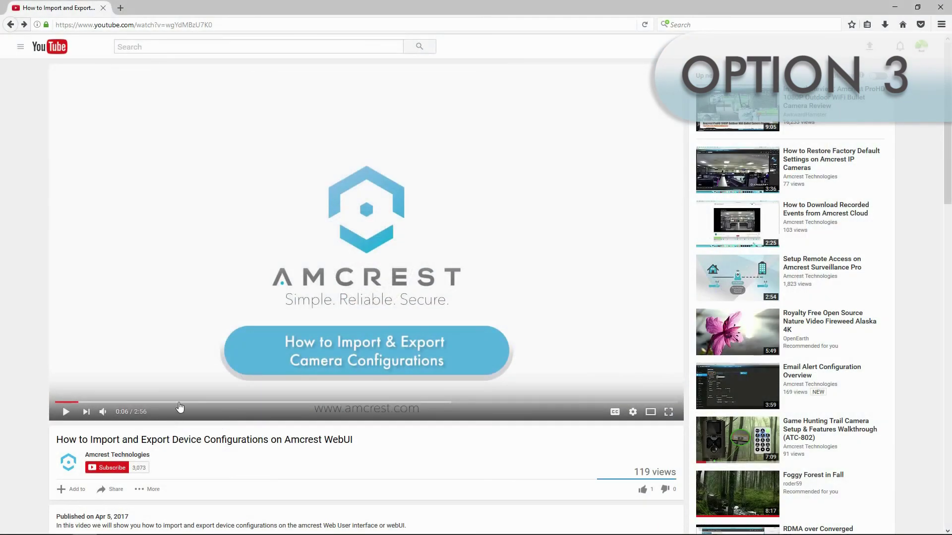
Jump the import/export configurations tutorial to 0:40, 1:00, 2:05 and 2:19
{"action": "left_click", "coordinate": [195, 407]}
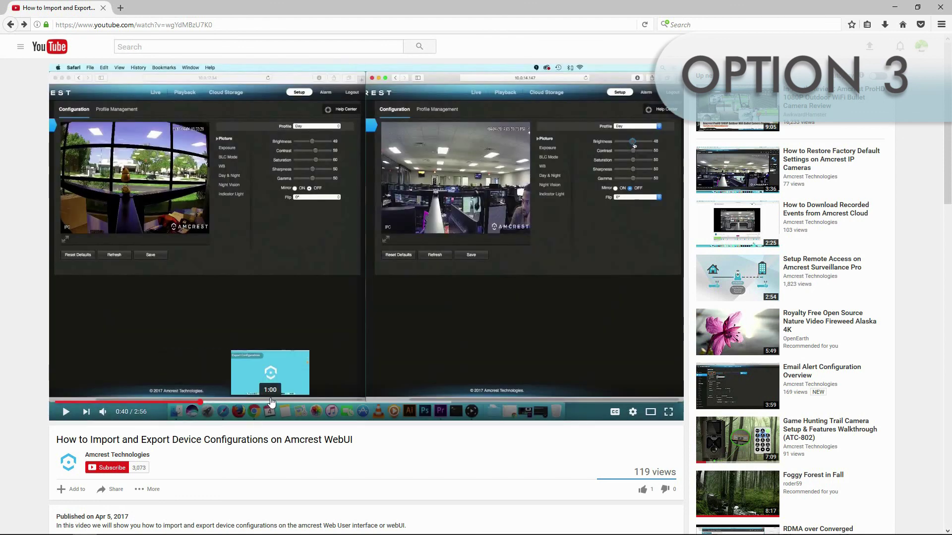
{"action": "left_click", "coordinate": [270, 405]}
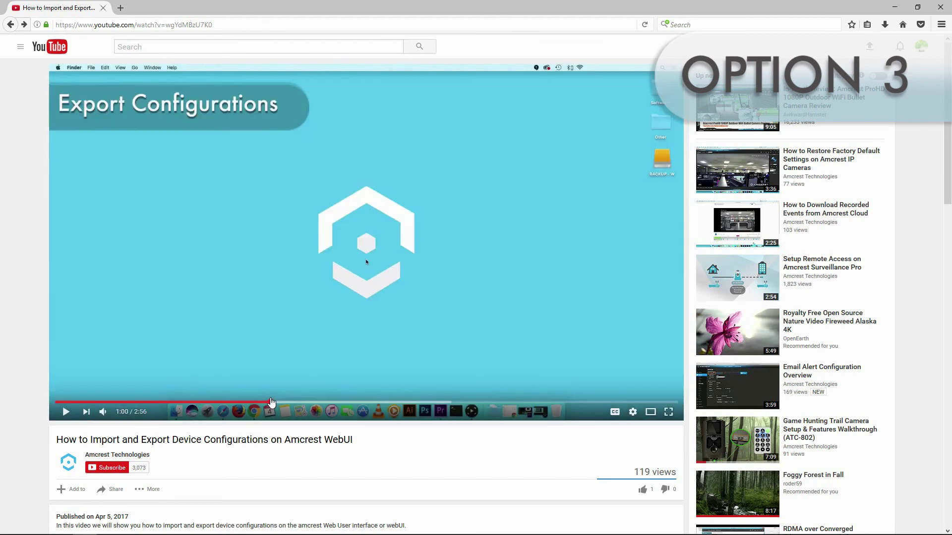
{"action": "left_click", "coordinate": [499, 408]}
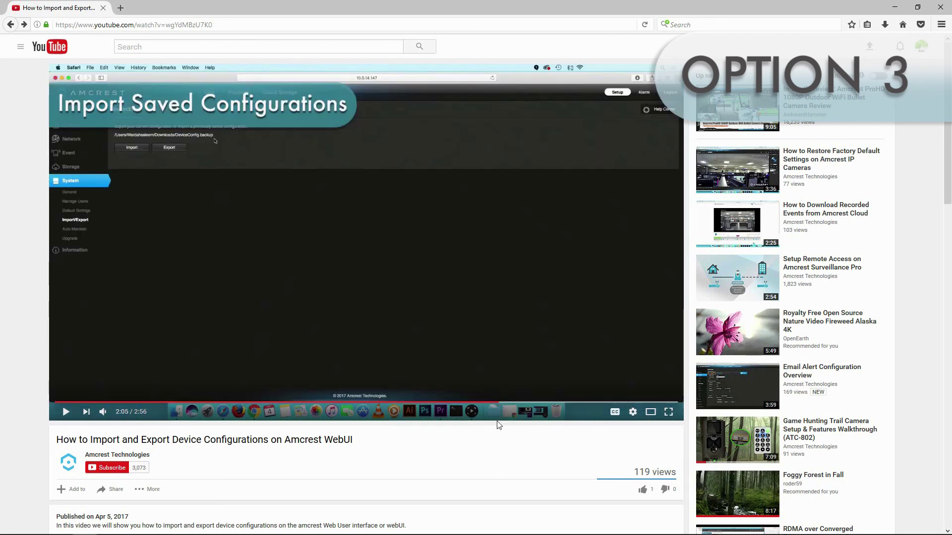
{"action": "left_click", "coordinate": [548, 406]}
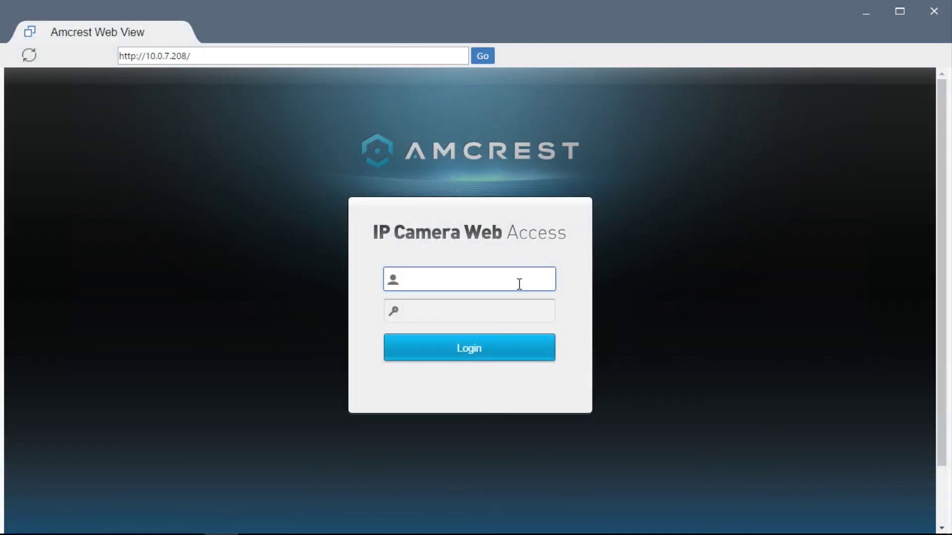
{"action": "type", "text": "admin"}
Move to the password field and log in as admin to reach Live view
{"action": "key", "text": "Tab"}
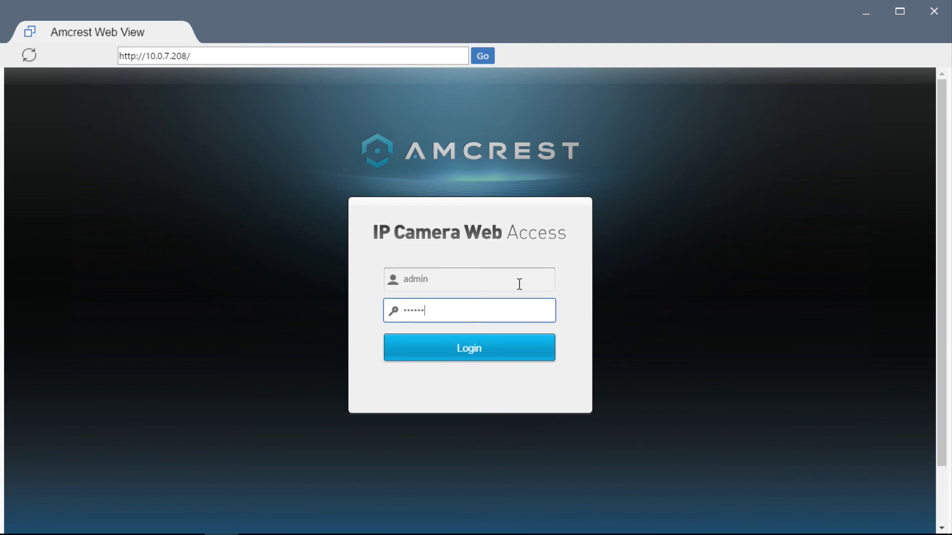
{"action": "left_click", "coordinate": [506, 348]}
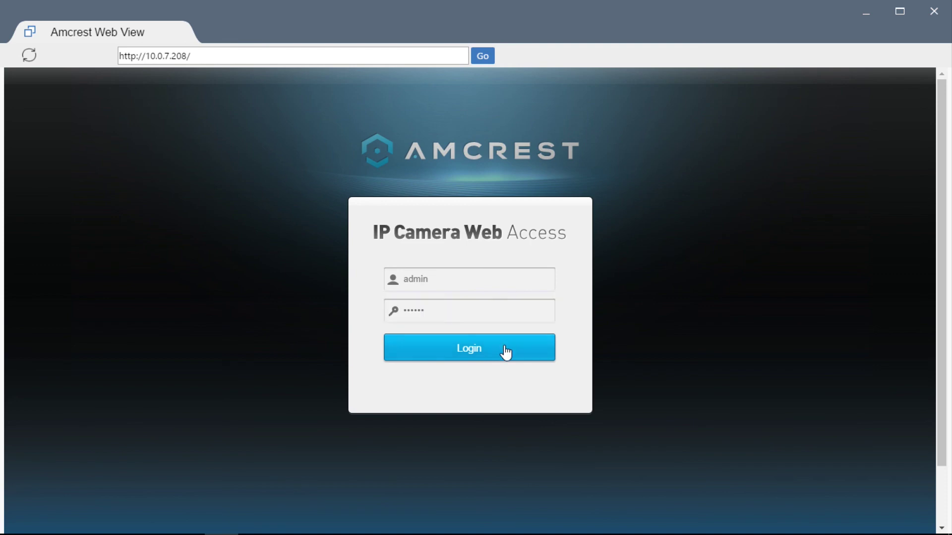